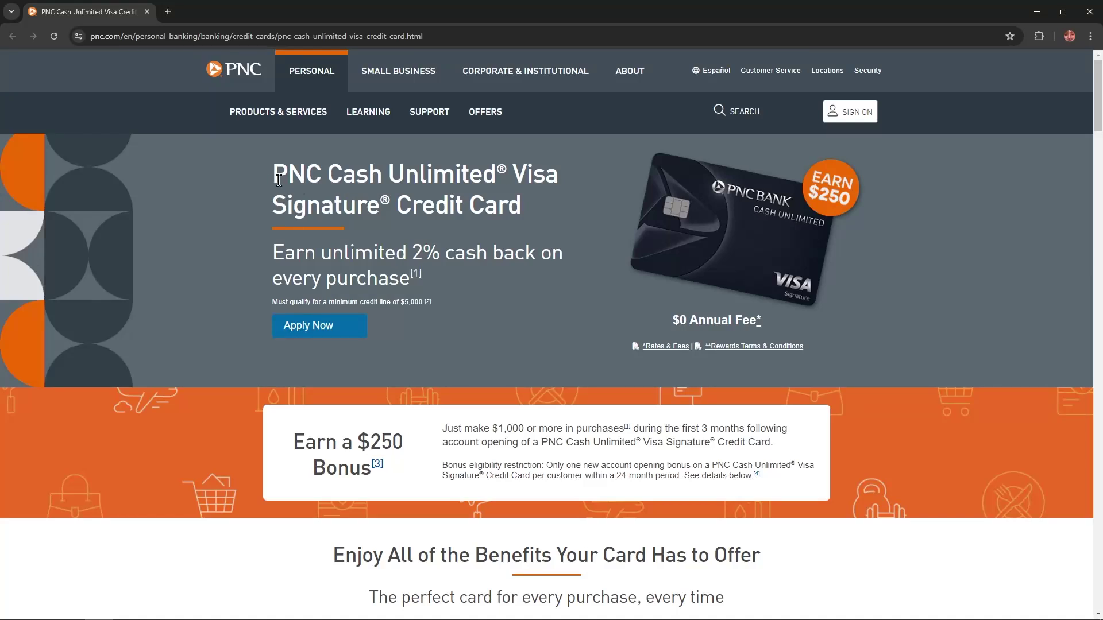
Step: Highlight the PNC Cash Unlimited Visa Signature Credit Card title while reading it
left_click_drag(277, 180, 551, 174)
left_click(293, 213)
left_click_drag(294, 213, 518, 210)
left_click(529, 206)
scroll(690, 274, "down", 4)
scroll(712, 286, "down", 2)
scroll(502, 315, "down", 5)
scroll(638, 349, "down", 2)
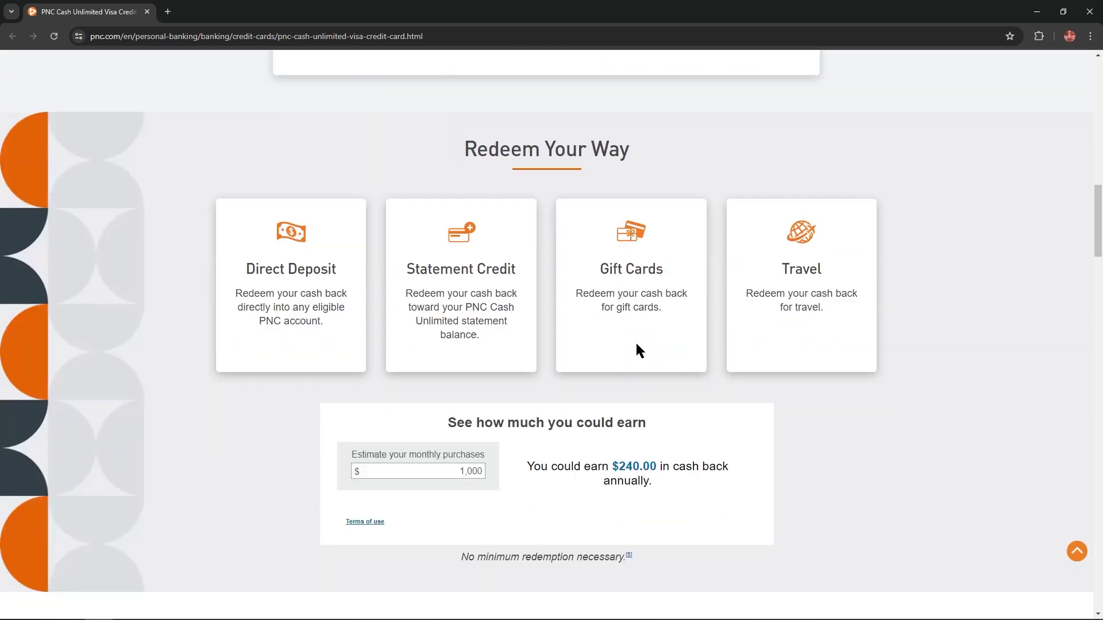
scroll(636, 348, "down", 4)
scroll(451, 374, "down", 5)
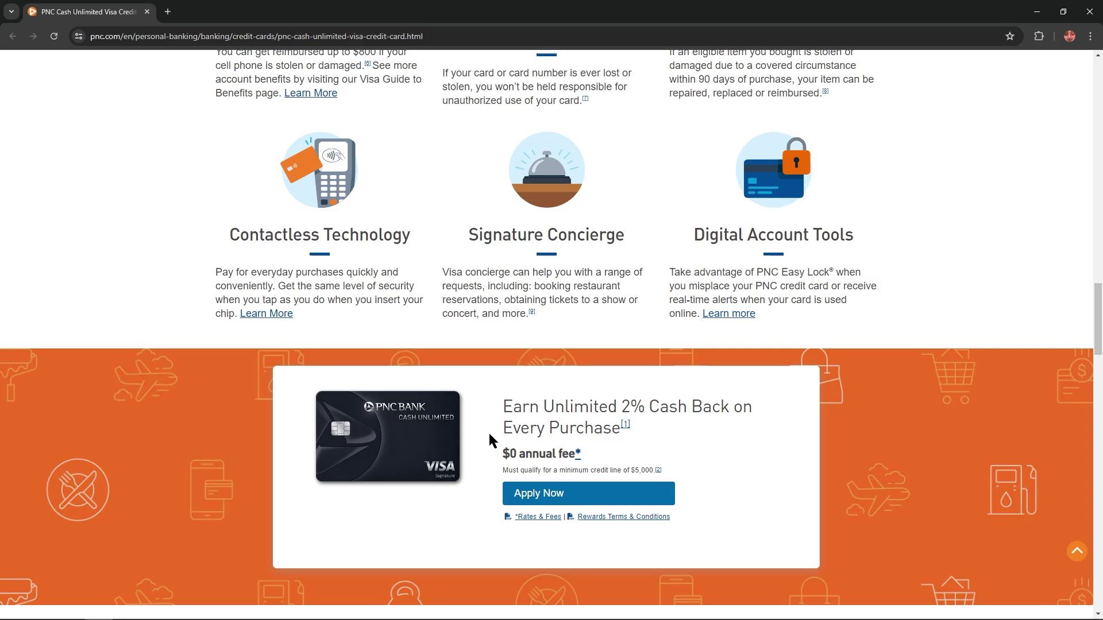
scroll(591, 450, "down", 1)
scroll(684, 438, "down", 2)
scroll(684, 439, "up", 3)
scroll(676, 438, "up", 5)
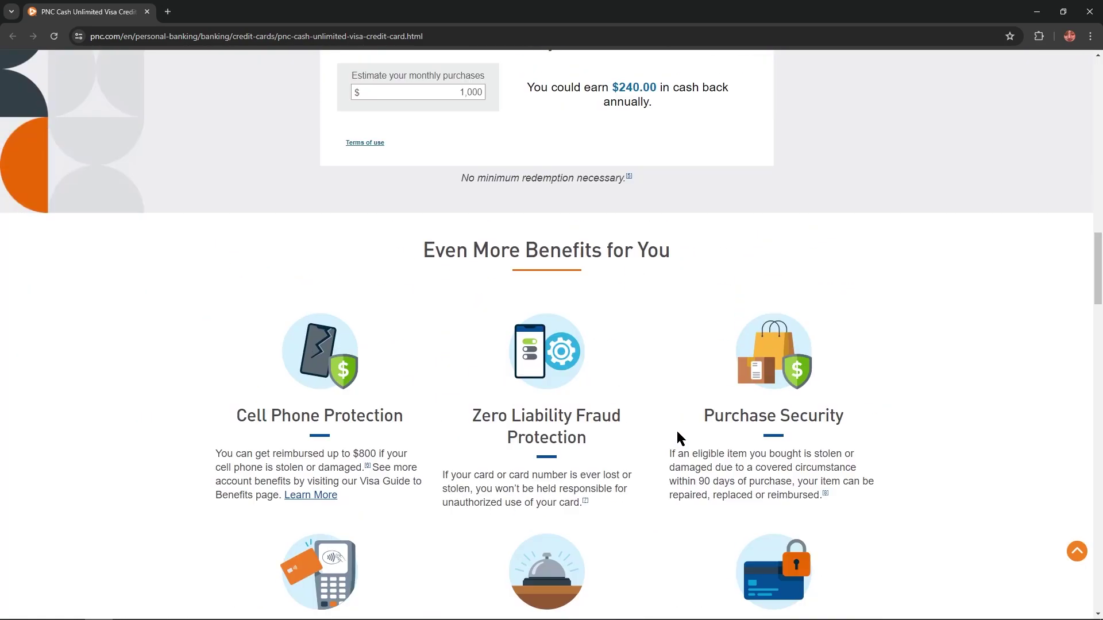
scroll(676, 437, "up", 4)
scroll(677, 439, "up", 1)
scroll(677, 439, "up", 4)
scroll(672, 431, "up", 3)
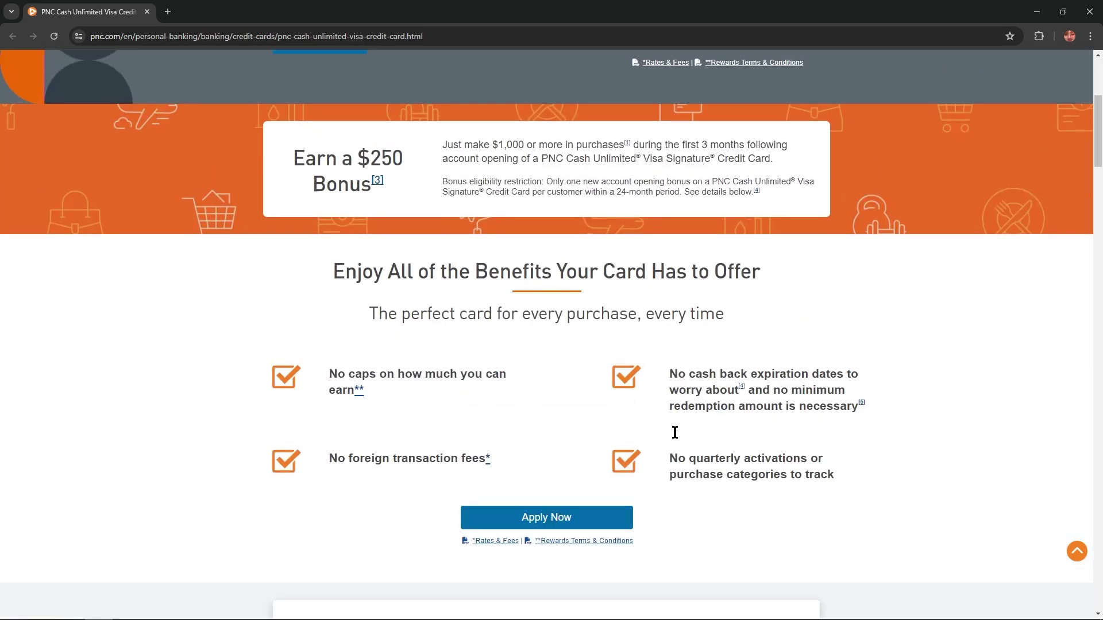
scroll(675, 432, "up", 2)
scroll(671, 432, "up", 1)
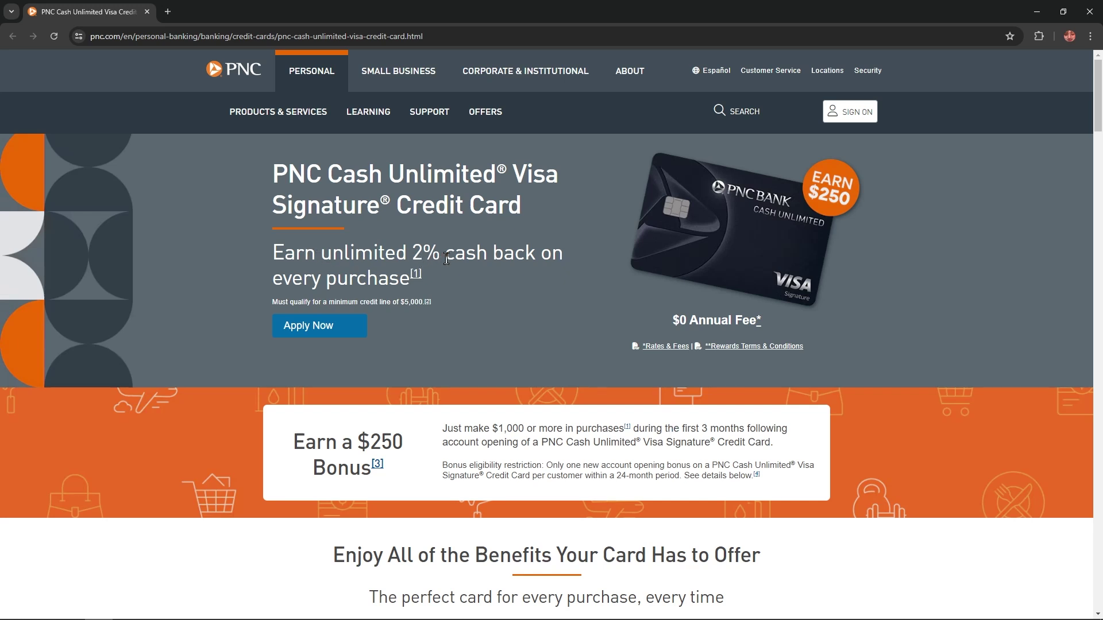
Step: Read the $250 bonus offer, highlighting 'every purchase' and the 3-month bonus terms
double_click(312, 274)
left_click(504, 305)
scroll(503, 304, "down", 1)
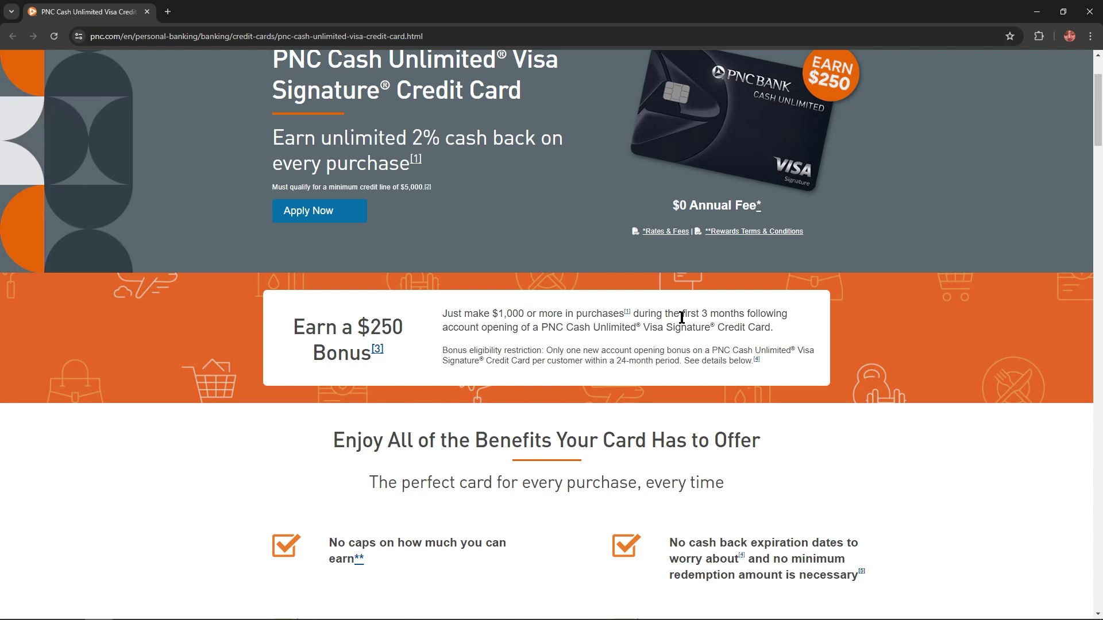
left_click_drag(700, 315, 731, 315)
left_click(742, 315)
scroll(466, 313, "down", 2)
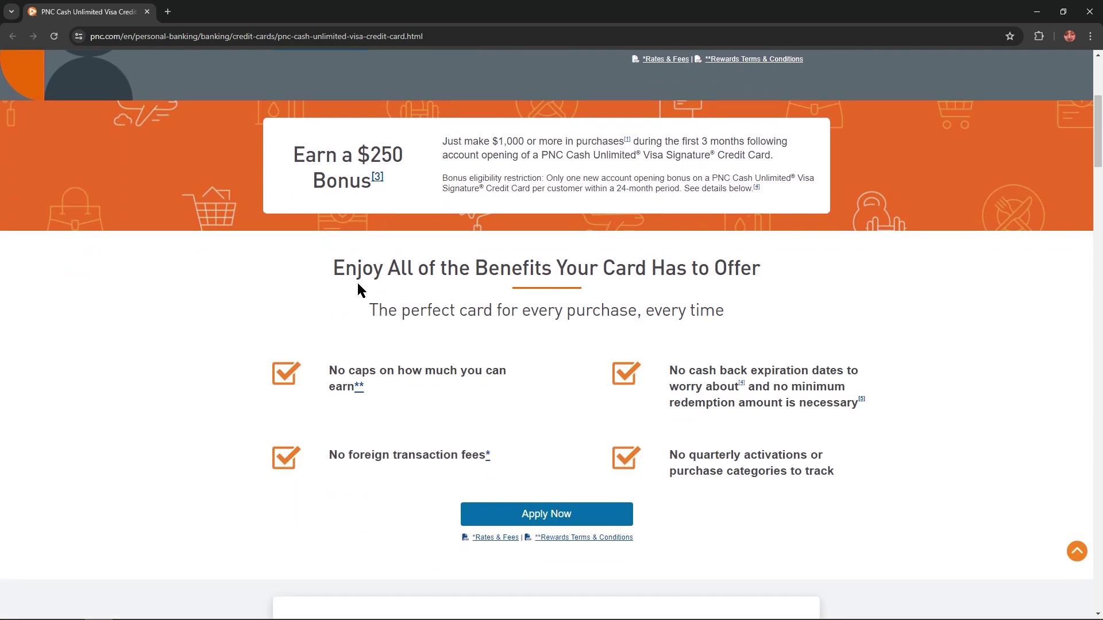
left_click_drag(333, 267, 609, 271)
Step: Read the benefits checklist, highlighting no minimum redemption and no foreign transaction fees
left_click(627, 272)
scroll(787, 285, "down", 1)
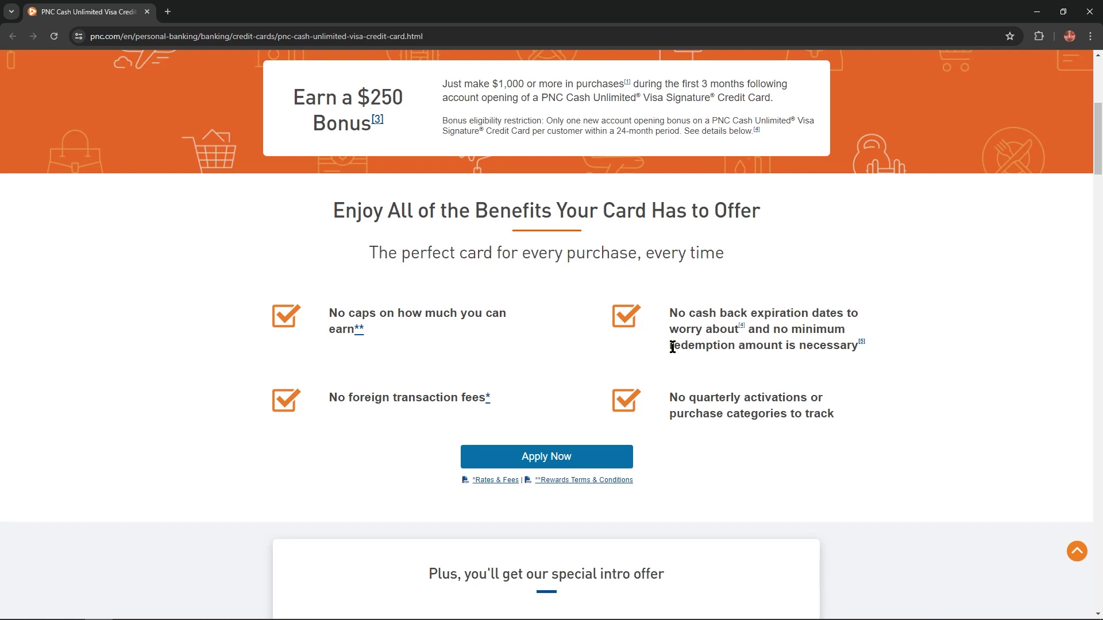
left_click_drag(670, 345, 851, 348)
left_click(873, 357)
left_click_drag(330, 398, 502, 404)
left_click(527, 400)
scroll(826, 417, "down", 1)
scroll(801, 377, "down", 2)
scroll(722, 332, "down", 5)
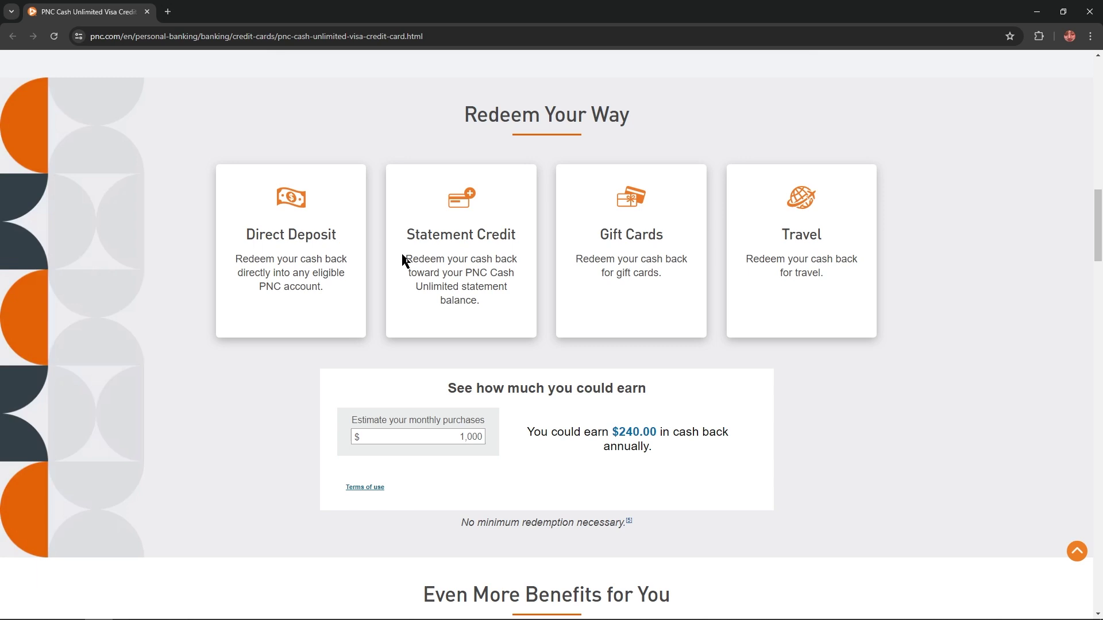
Step: Read the Statement Credit, Gift Cards and Travel redemption options, highlighting each heading
left_click_drag(406, 234, 506, 235)
left_click(500, 242)
left_click_drag(599, 236, 677, 238)
left_click(595, 267)
left_click_drag(780, 235, 833, 238)
left_click(763, 273)
scroll(810, 276, "down", 2)
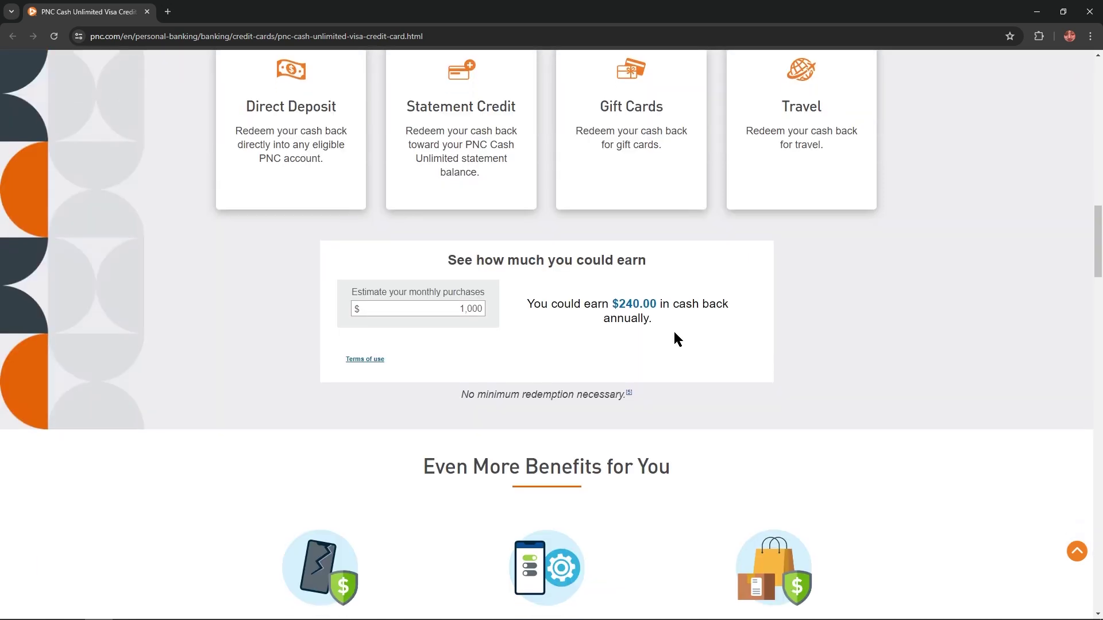
scroll(673, 330, "down", 2)
scroll(478, 274, "down", 1)
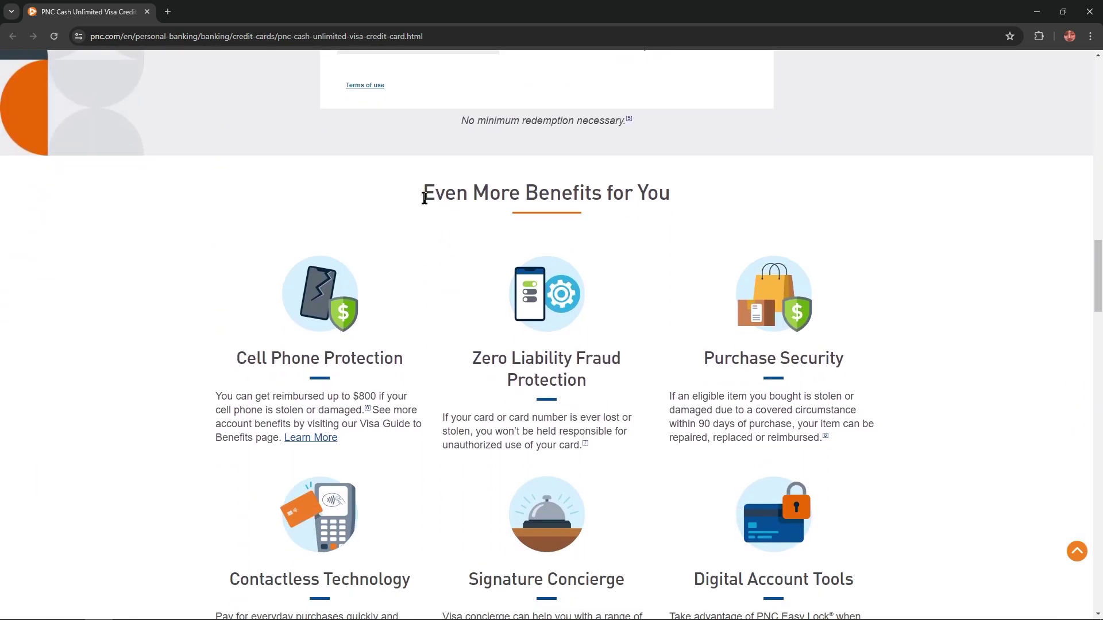
Step: Highlight the Even More Benefits heading, Cell Phone Protection and Zero Liability Fraud Protection
left_click_drag(423, 198, 692, 195)
left_click(694, 195)
scroll(374, 233, "down", 2)
left_click_drag(243, 185, 435, 190)
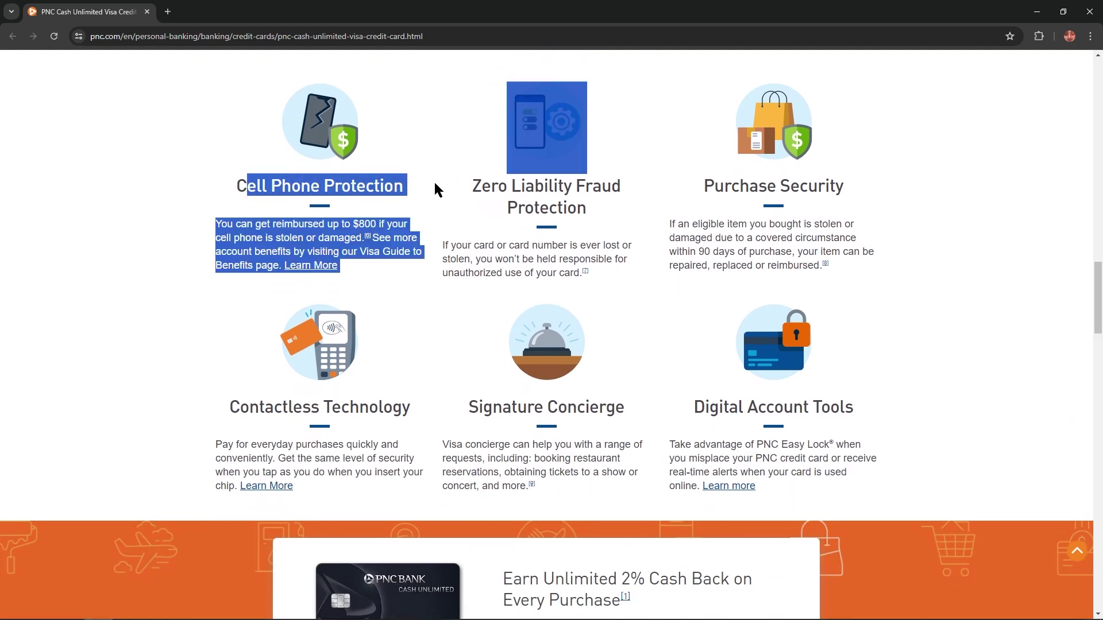
left_click(273, 228)
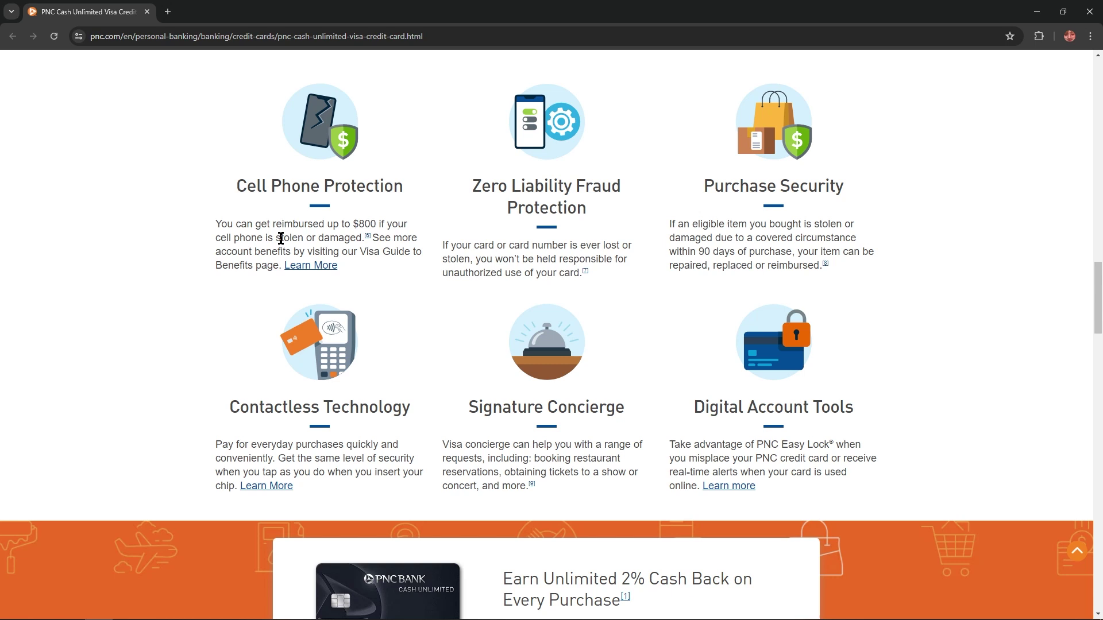
left_click_drag(473, 179, 600, 215)
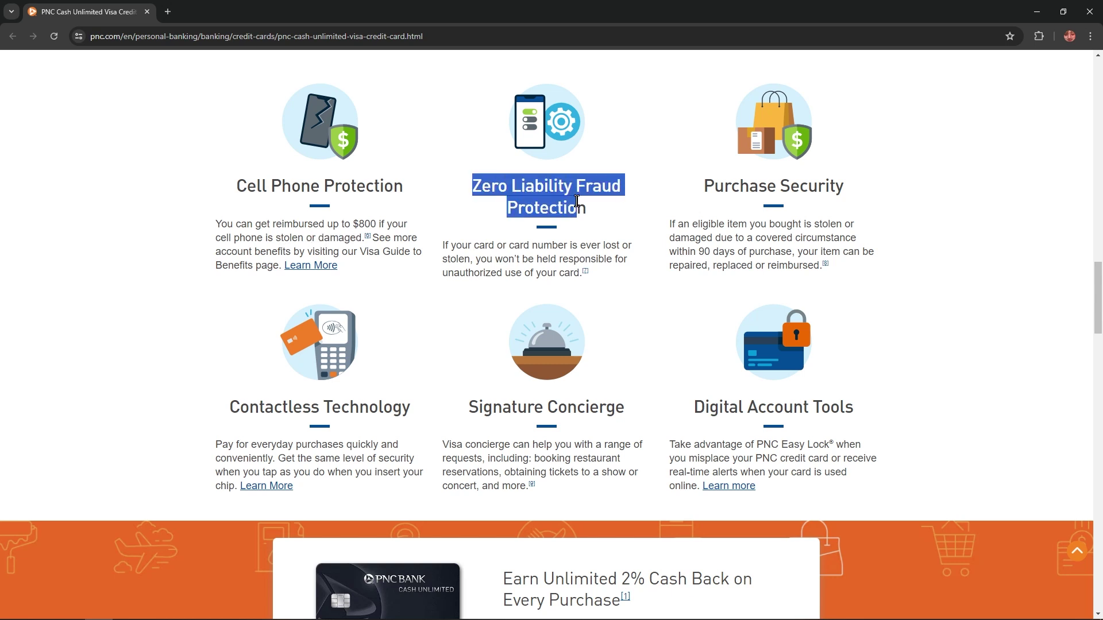
left_click(601, 222)
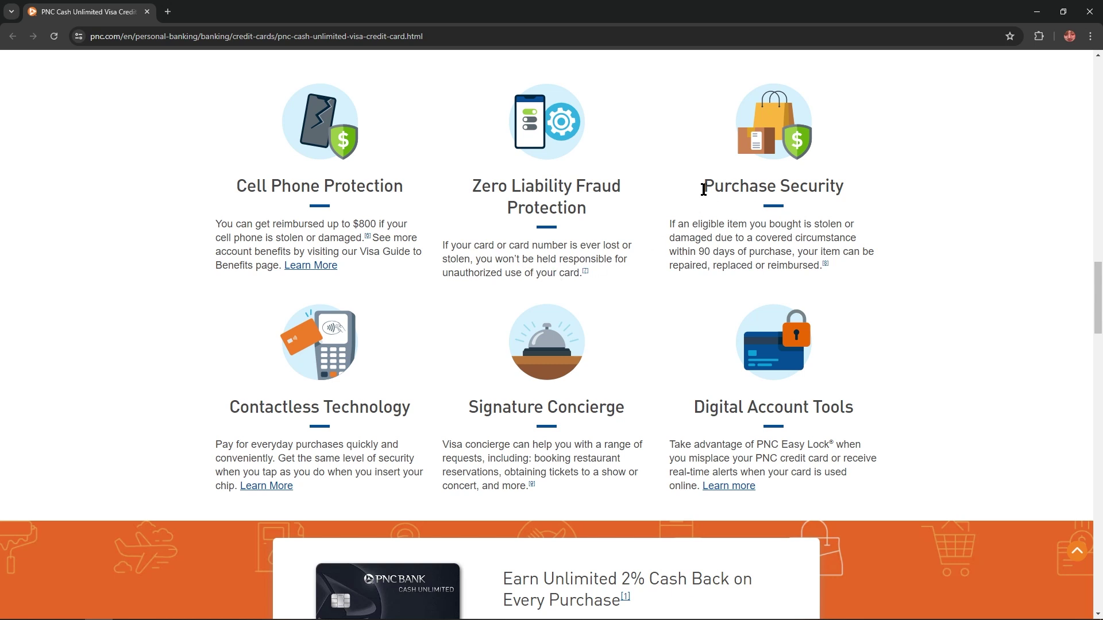
Step: Read the Purchase Security card, highlighting its heading and description words
left_click_drag(703, 188, 838, 206)
left_click(890, 204)
left_click_drag(707, 225, 856, 227)
left_click(801, 225)
left_click(709, 236)
Step: Read the Contactless Technology, Signature Concierge and Digital Account Tools cards, highlighting headings
left_click_drag(229, 407, 379, 412)
left_click(420, 420)
left_click_drag(474, 408, 635, 419)
left_click(636, 419)
left_click_drag(534, 459, 620, 459)
left_click(469, 472)
left_click_drag(693, 407, 860, 414)
left_click(860, 415)
left_click_drag(817, 473, 848, 474)
Step: Read the Estimate Your Balance Transfer calculator, highlighting its heading and card name
left_click(689, 483)
scroll(541, 421, "down", 6)
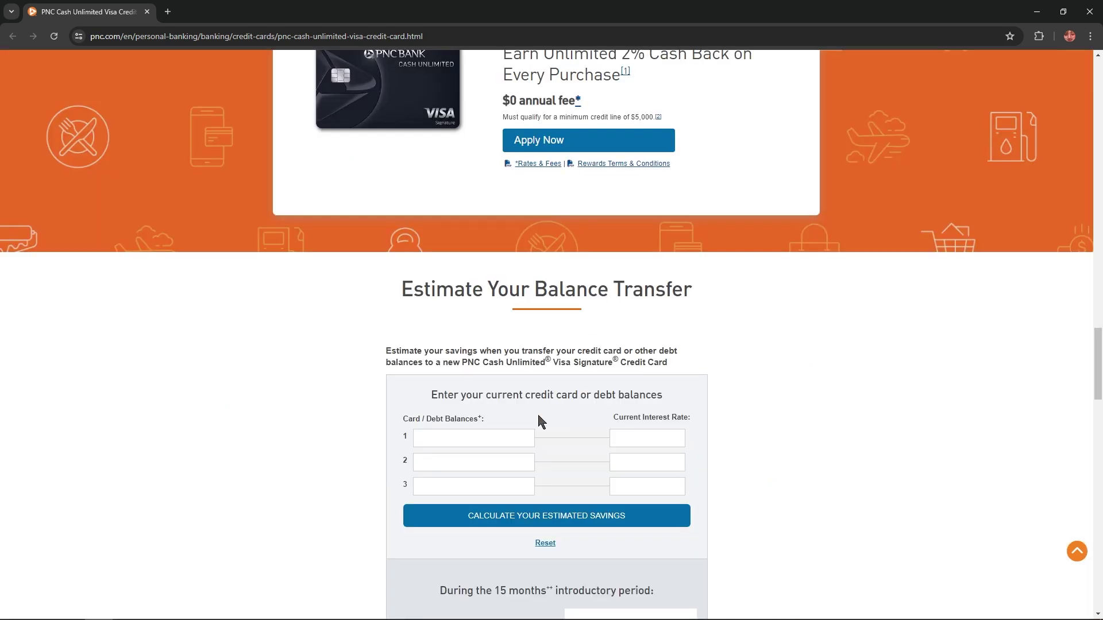
scroll(536, 421, "down", 2)
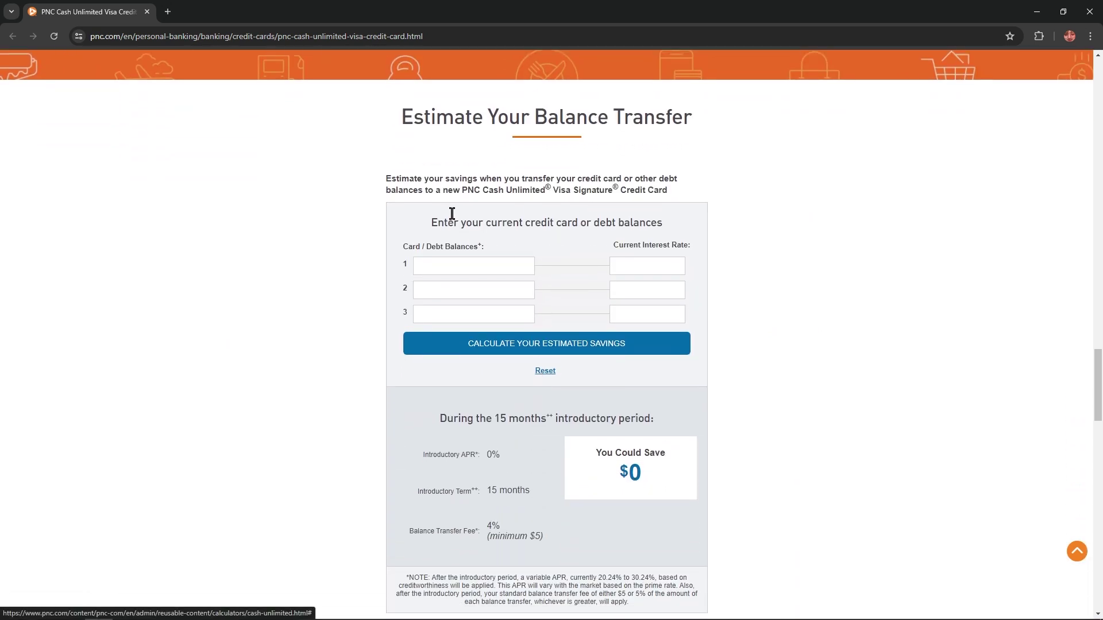
left_click_drag(400, 118, 689, 122)
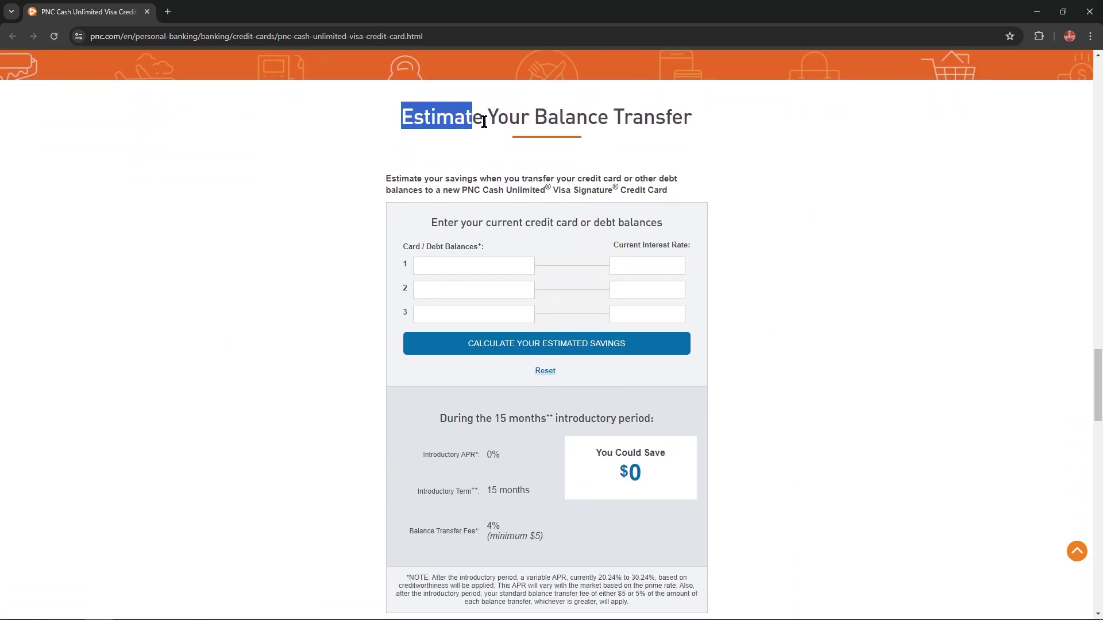
left_click(722, 128)
scroll(492, 178, "down", 1)
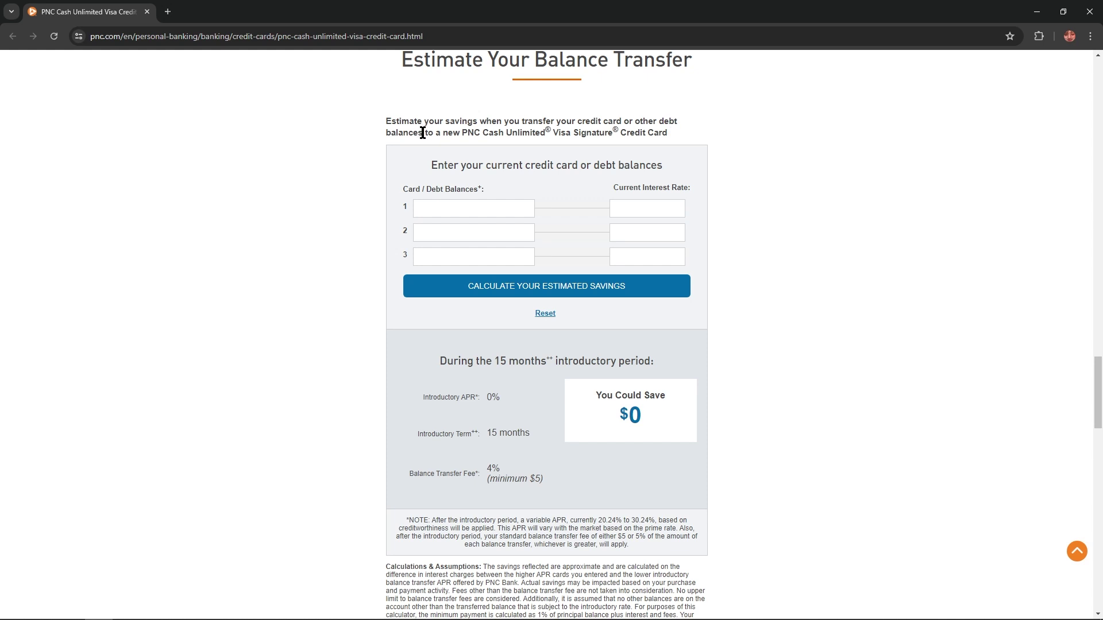
left_click_drag(463, 132, 536, 135)
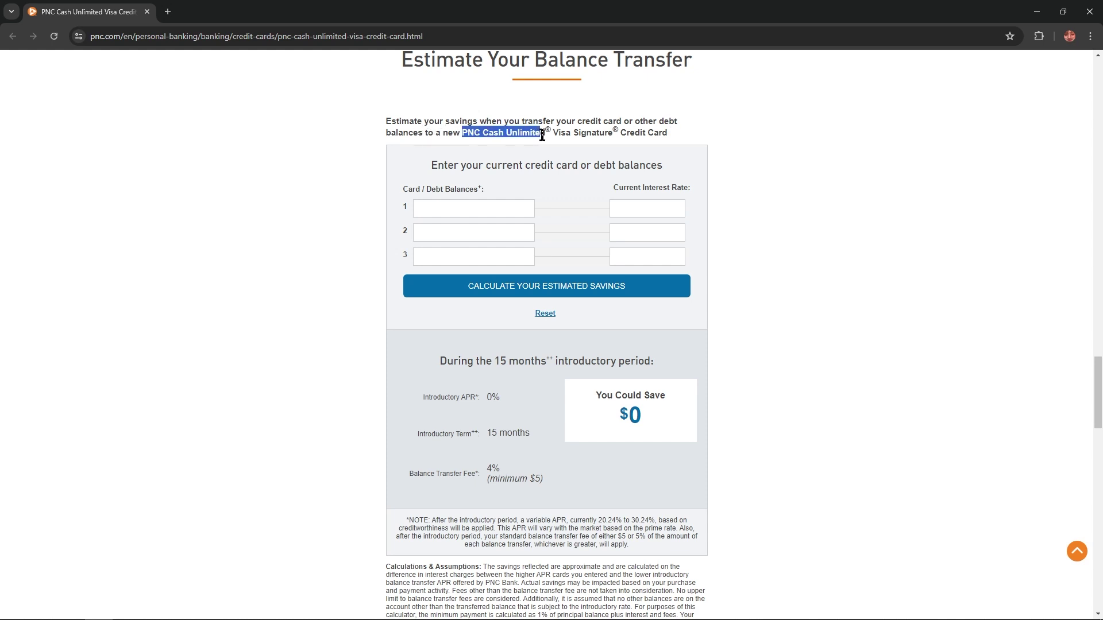
left_click(552, 134)
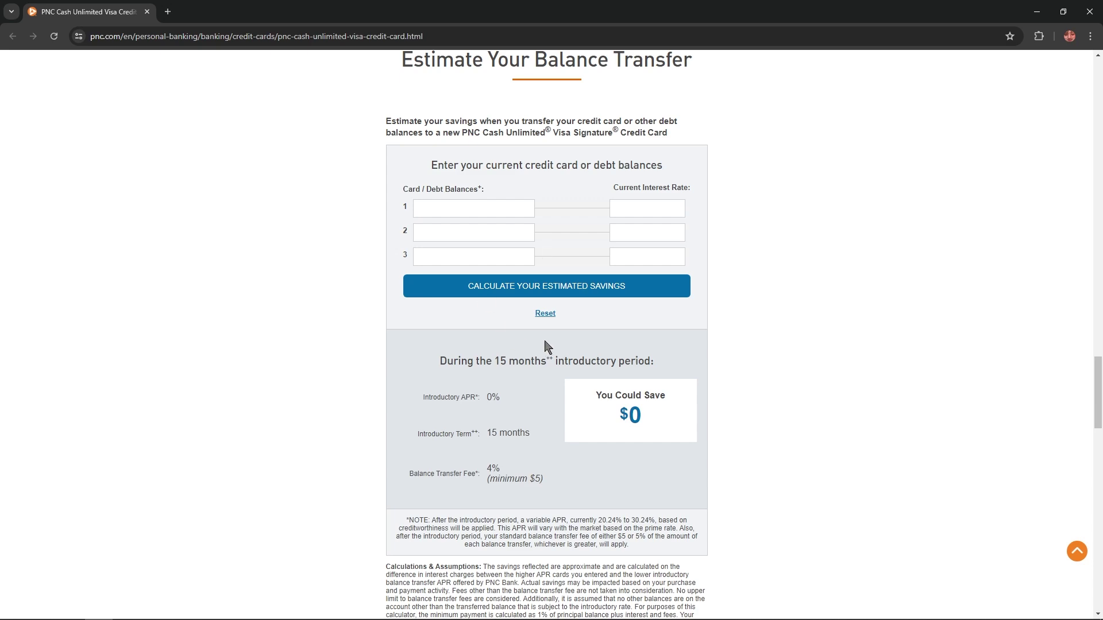
scroll(545, 347, "up", 1)
scroll(693, 387, "up", 4)
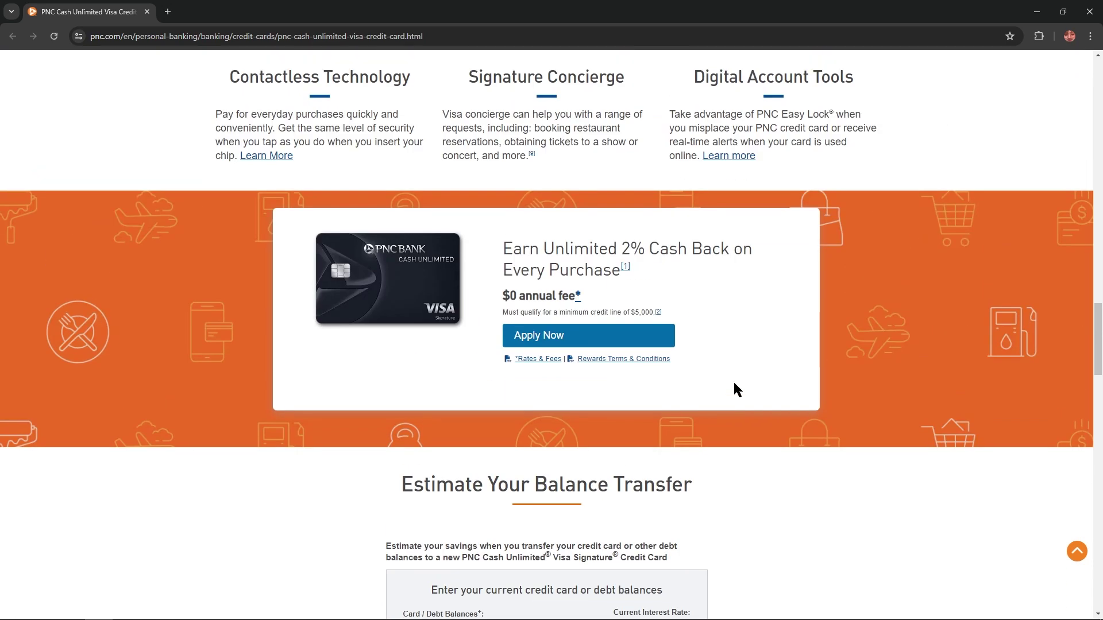
scroll(733, 387, "up", 3)
scroll(773, 387, "up", 3)
scroll(773, 388, "up", 5)
scroll(774, 388, "up", 5)
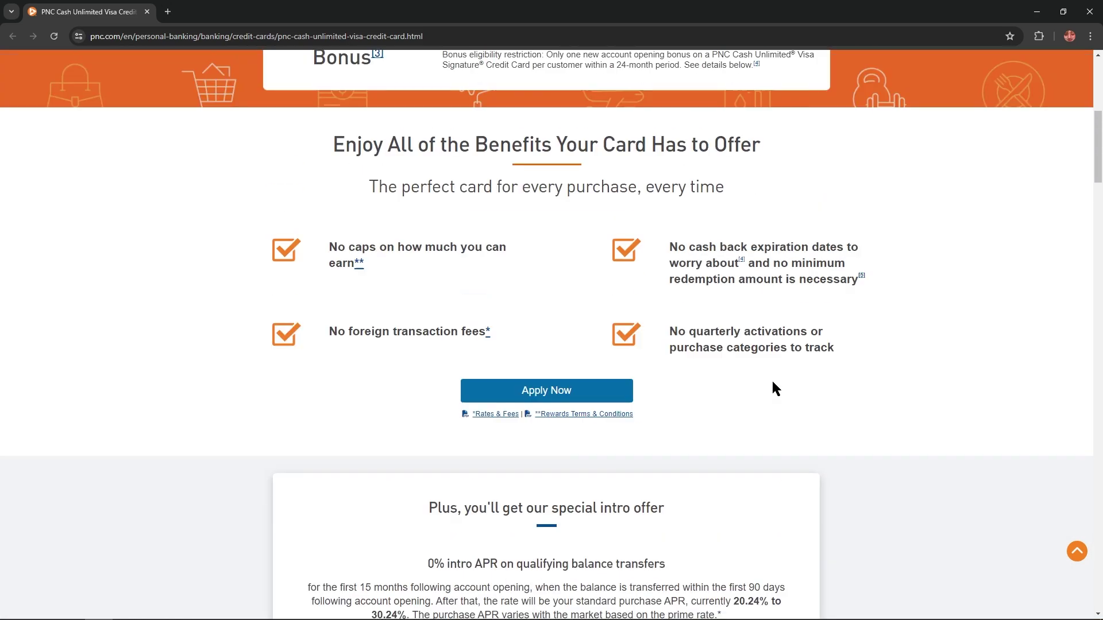
scroll(773, 388, "up", 4)
scroll(774, 389, "up", 1)
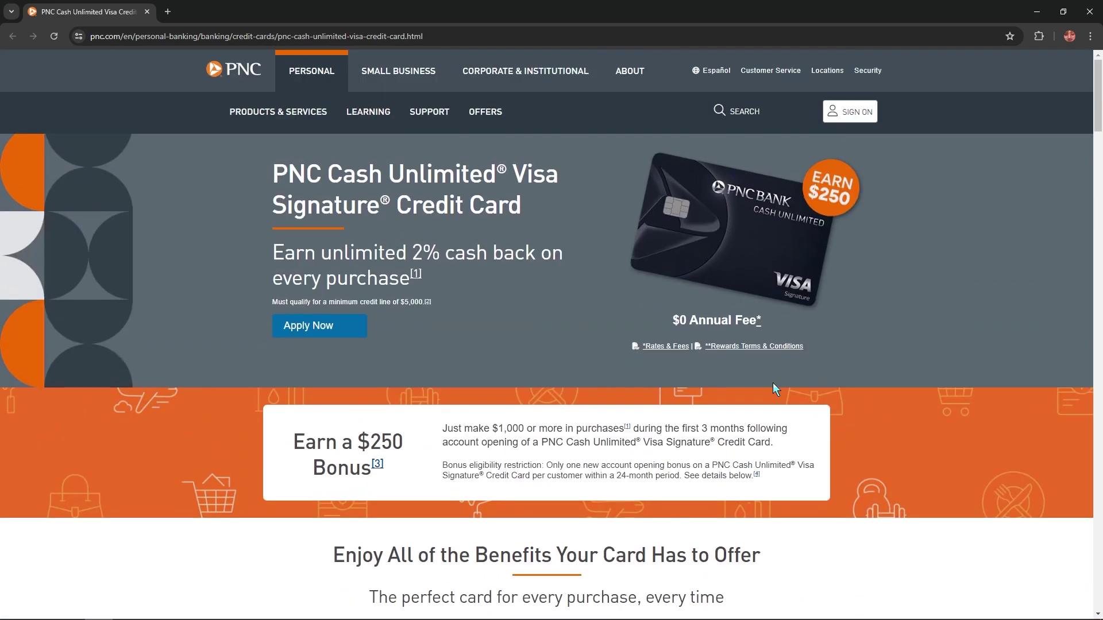